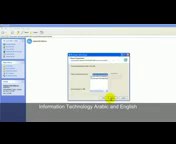
# Accept the welcome, details and options pages and begin installing BS.Player
pyautogui.click(108, 97)
pyautogui.click(108, 97)
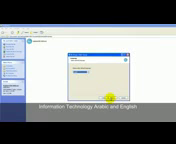
pyautogui.click(108, 97)
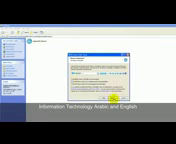
pyautogui.click(115, 98)
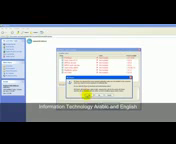
# Answer the item prompt, finish copying files, and close the completed Setup Wizard
pyautogui.click(87, 96)
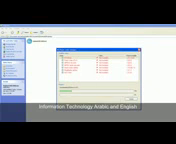
pyautogui.click(112, 97)
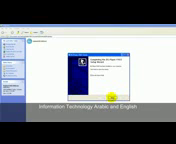
pyautogui.click(112, 98)
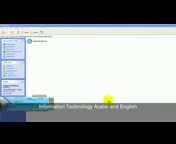